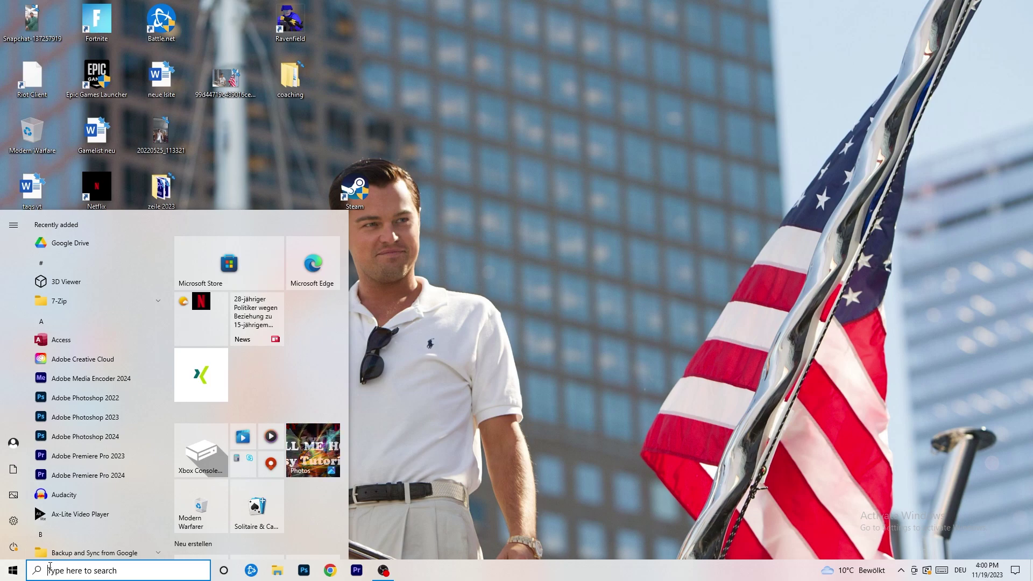
Open the Gaming section of Windows Settings and go to its Captures page
click(14, 520)
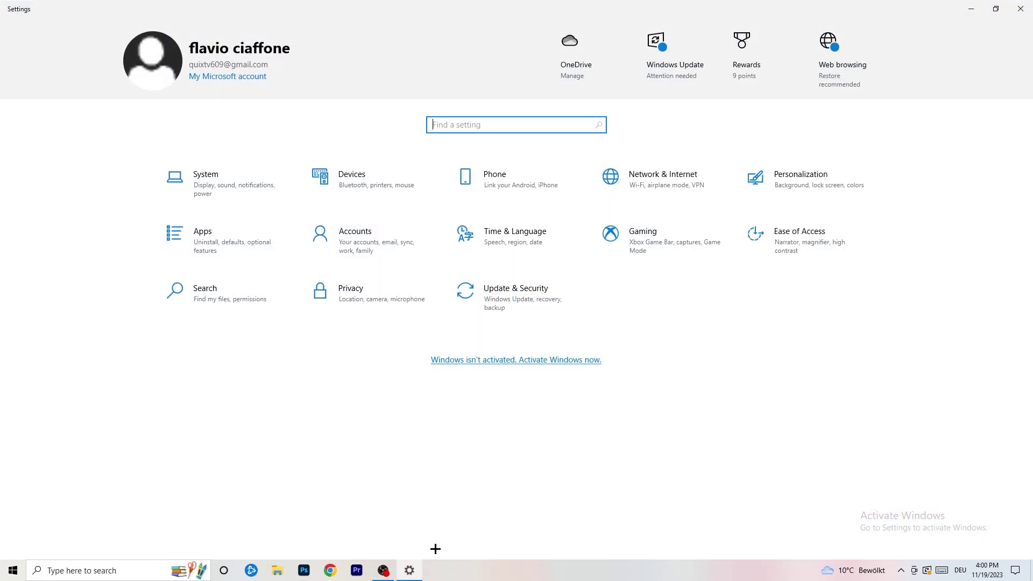
click(667, 246)
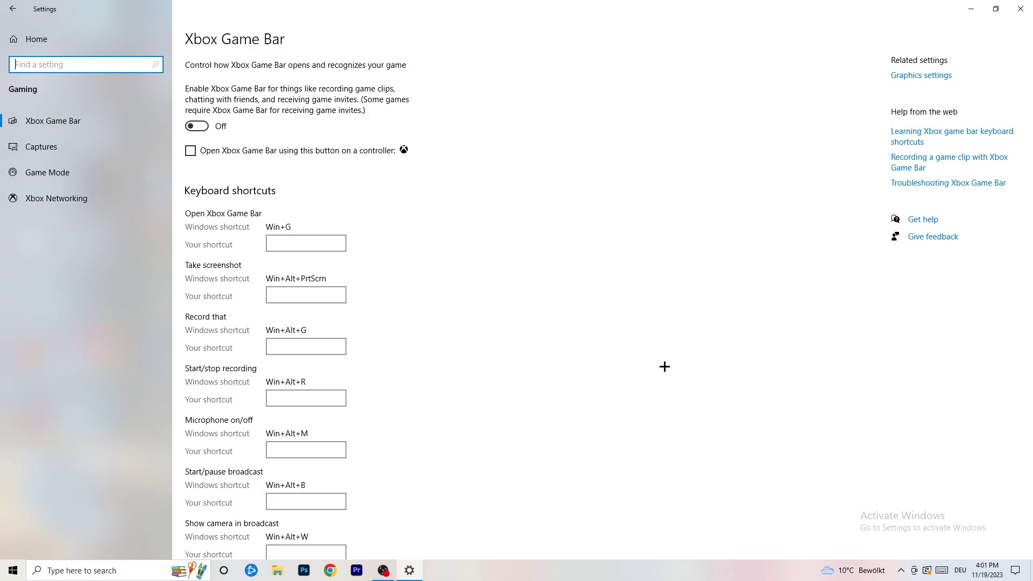
click(85, 149)
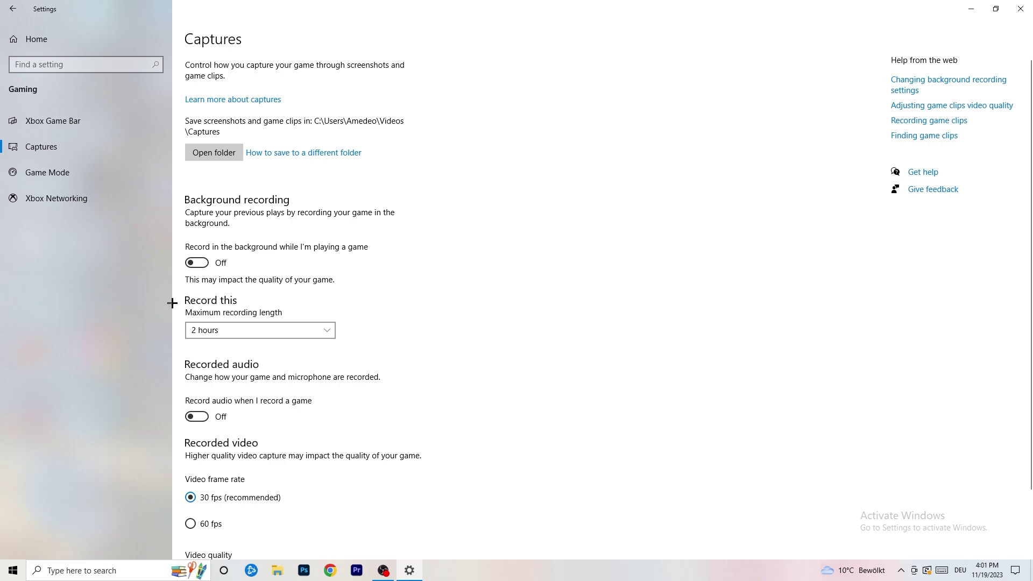
Review the Captures recording options and the Game Mode setting, then close Settings
click(251, 332)
click(287, 337)
click(307, 323)
click(397, 279)
scroll(351, 511, down, 3)
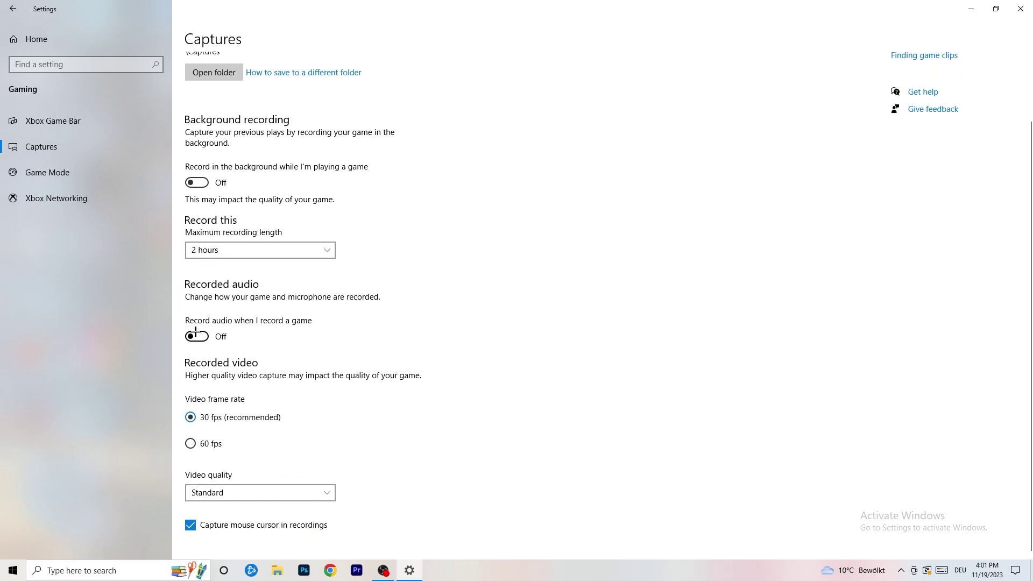
click(75, 171)
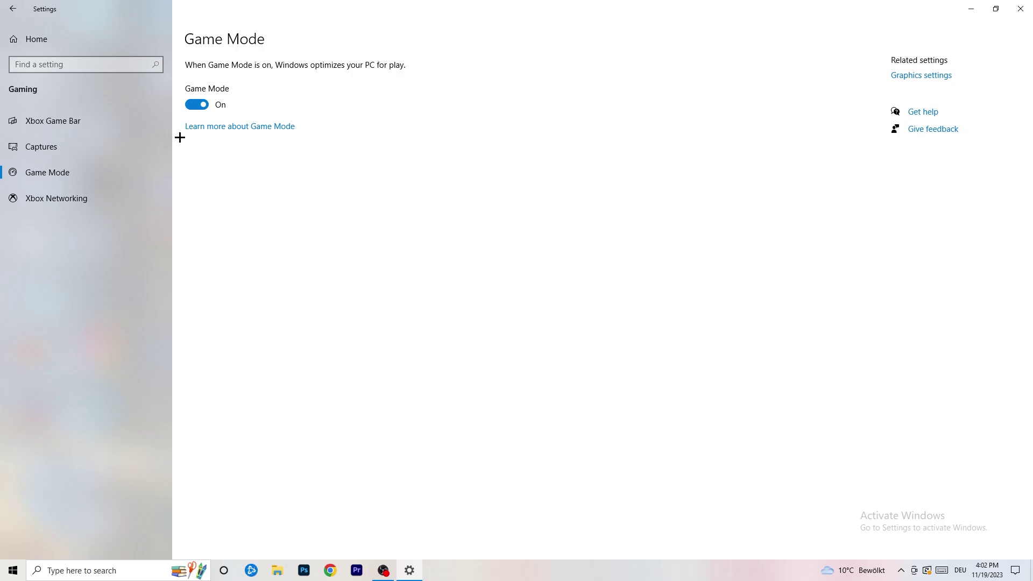
click(1020, 8)
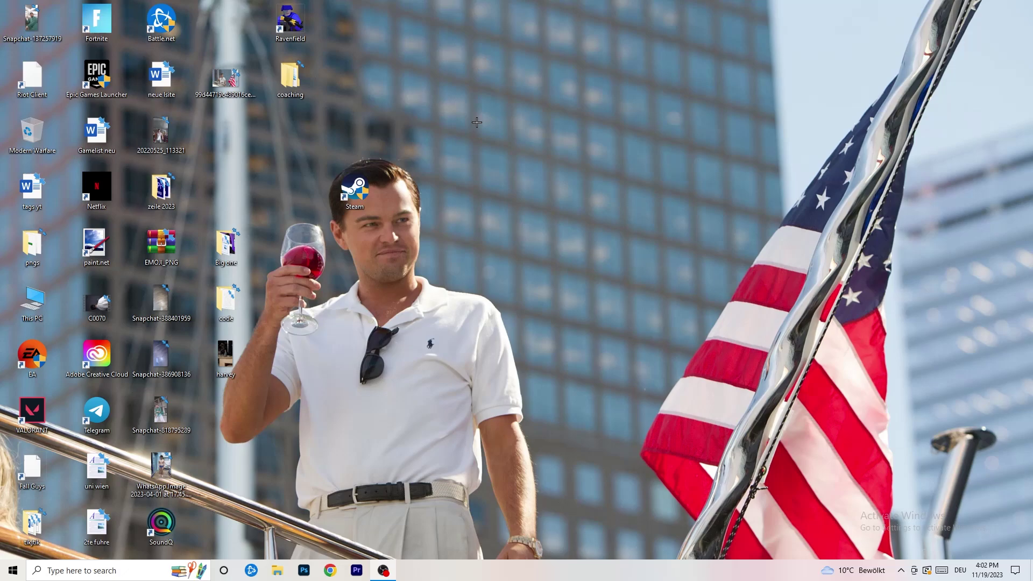
Open Task Manager and maximize its window
click(501, 569)
drag(561, 536, 362, 505)
right_click(498, 571)
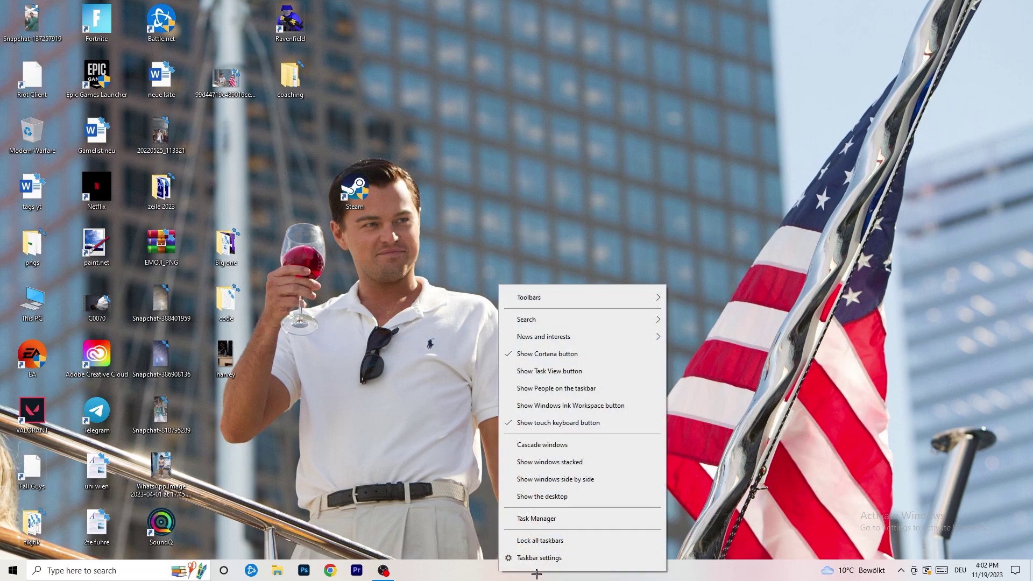
click(555, 521)
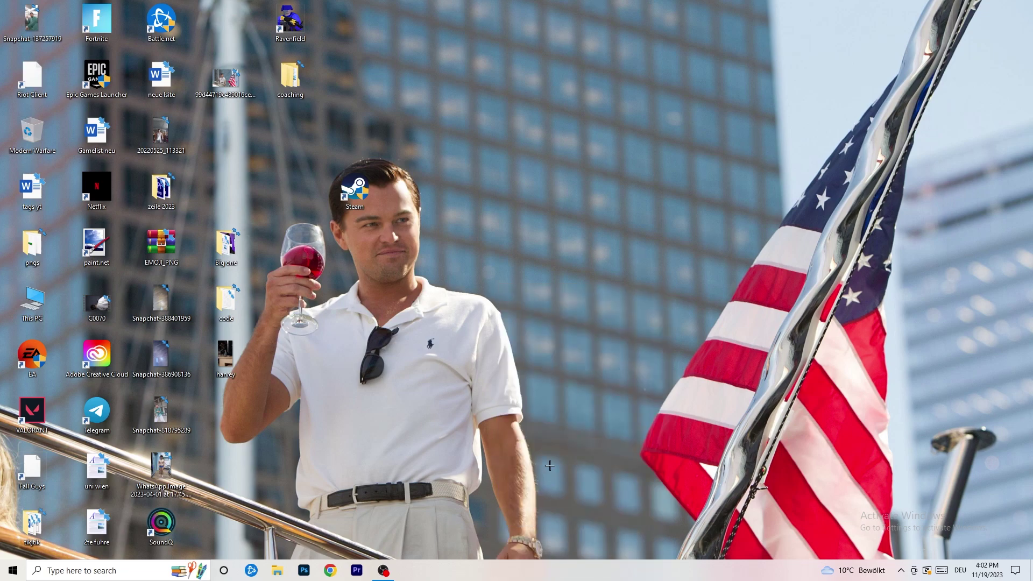
click(597, 26)
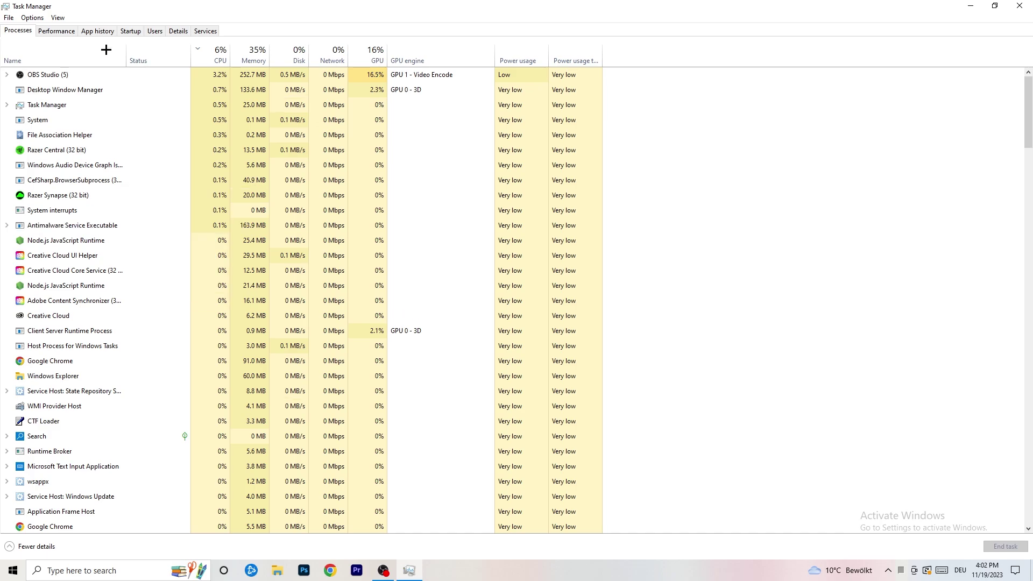
Sort the running processes by GPU and by CPU usage, and check the actions available for OBS Studio
click(219, 51)
click(364, 55)
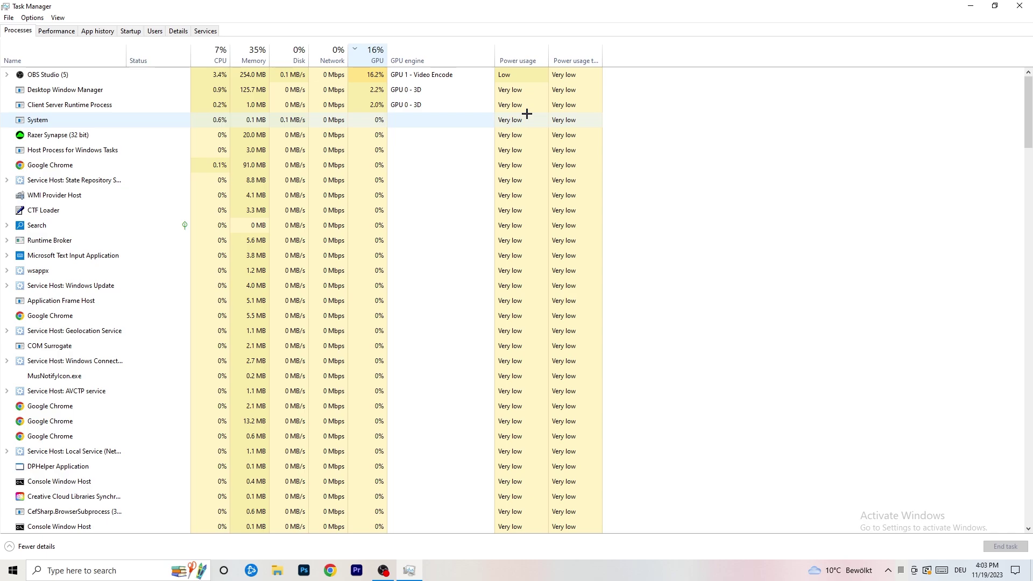
right_click(376, 79)
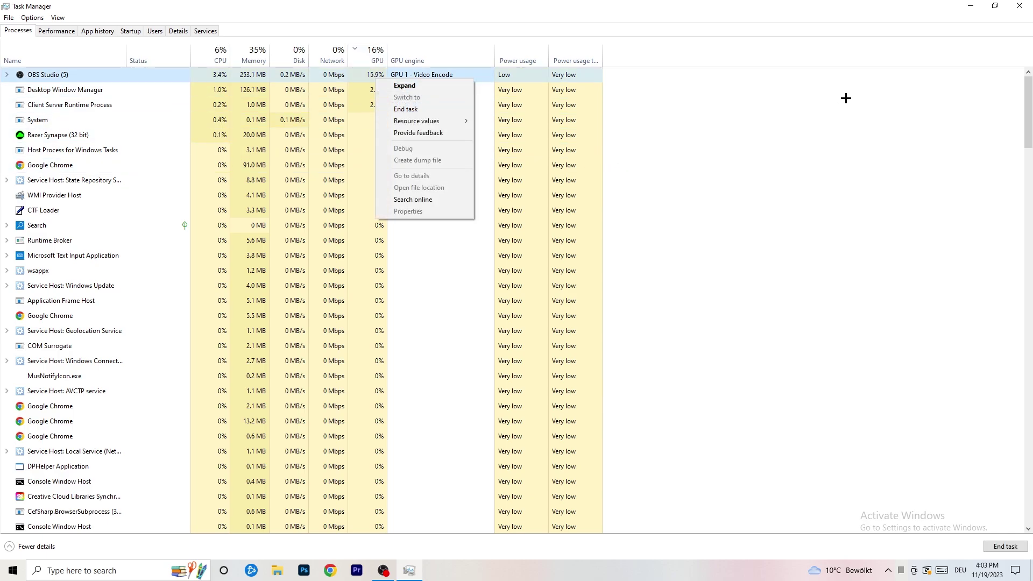
click(844, 98)
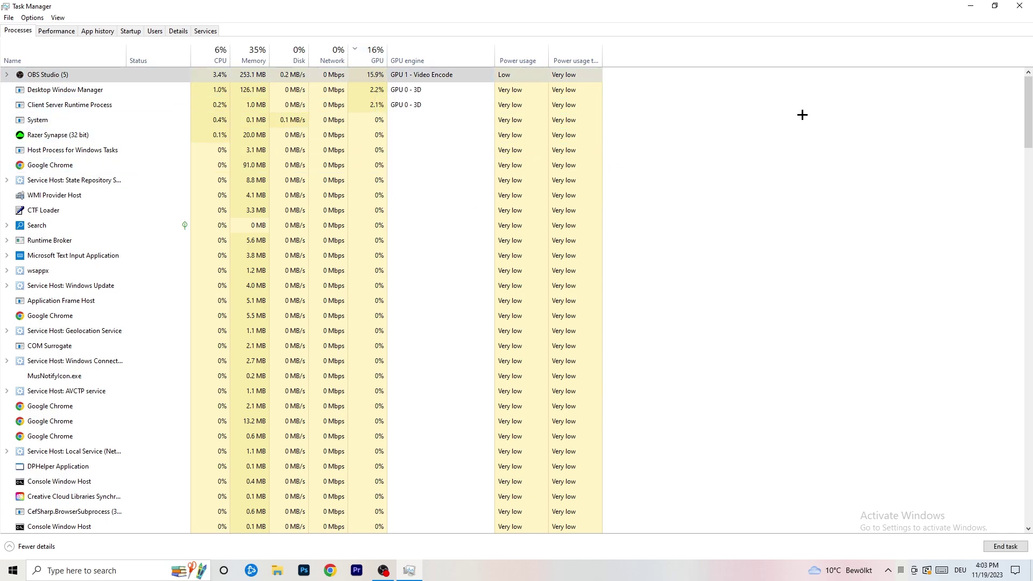
click(218, 54)
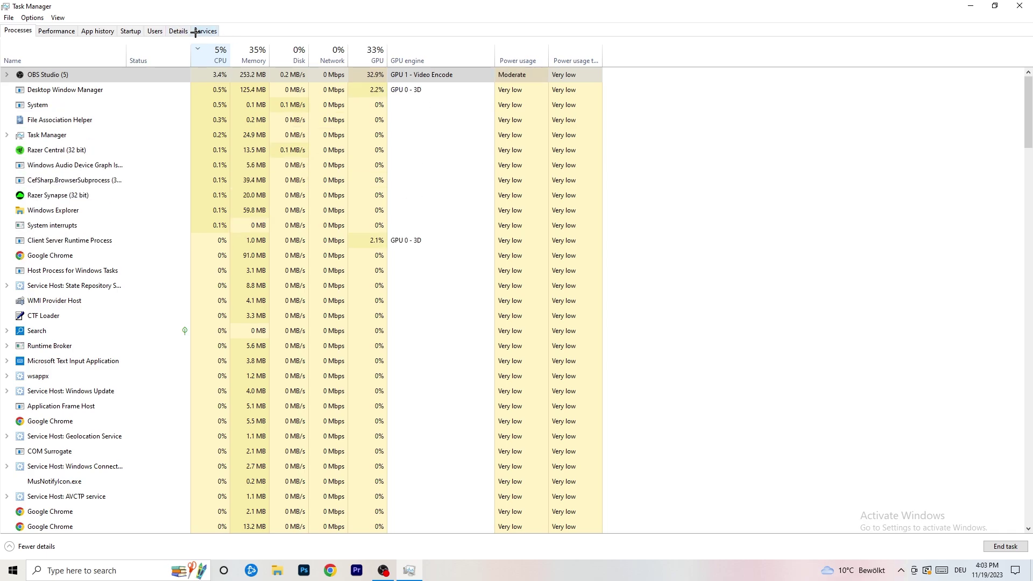
Look through the detailed process list and show the priority levels available for a Creative Cloud UI Helper process
click(171, 31)
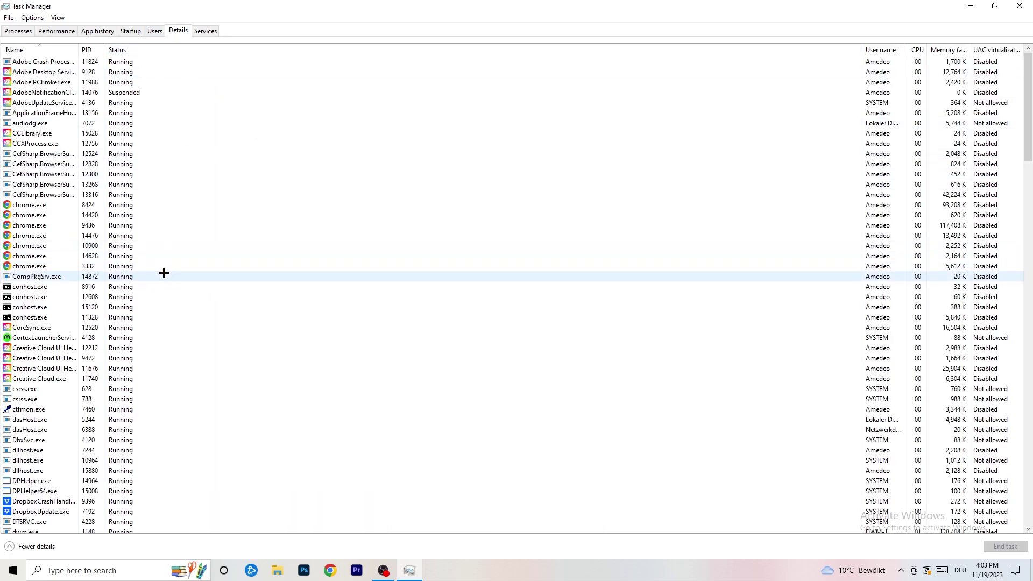
scroll(161, 274, down, 9)
scroll(159, 269, up, 9)
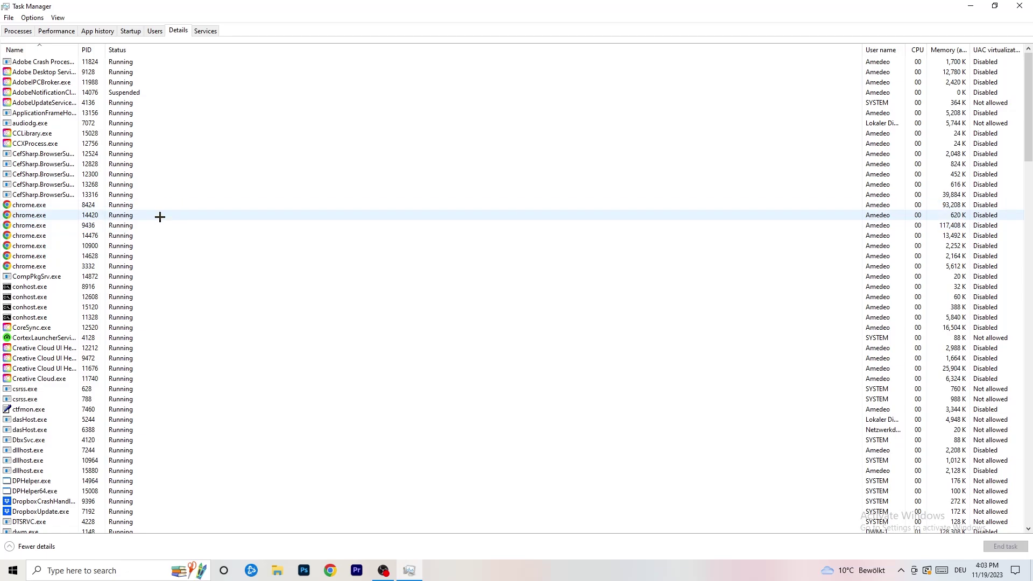
scroll(60, 296, down, 3)
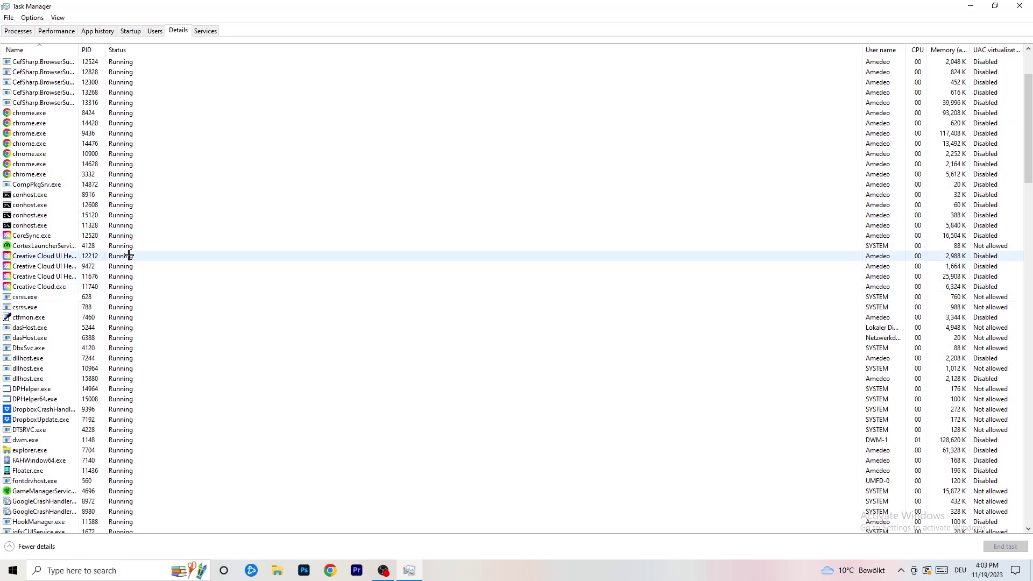
right_click(43, 276)
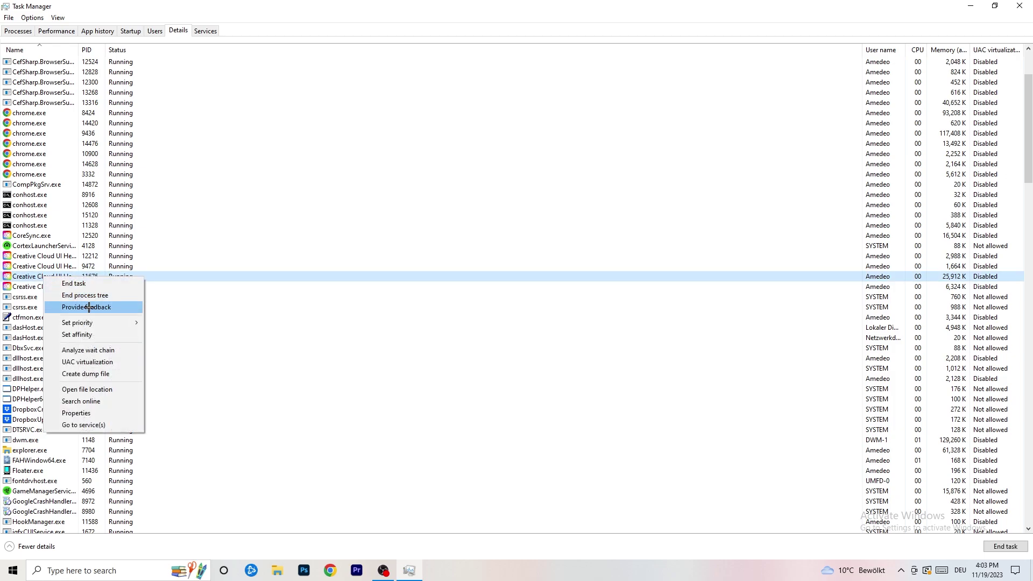
mouse_move(97, 322)
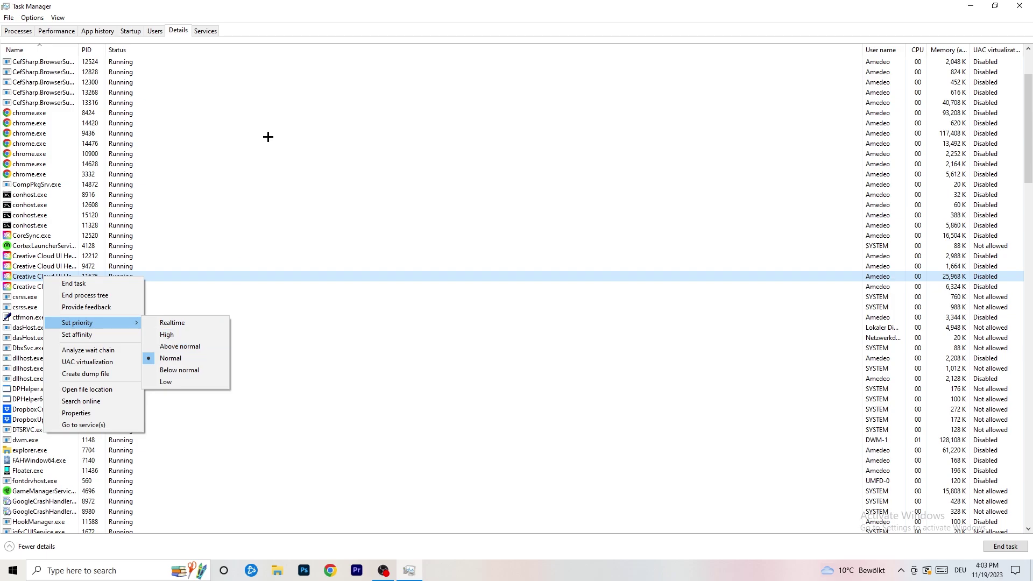
Review the startup apps and the actions available for DT_Startup, then close Task Manager
click(133, 32)
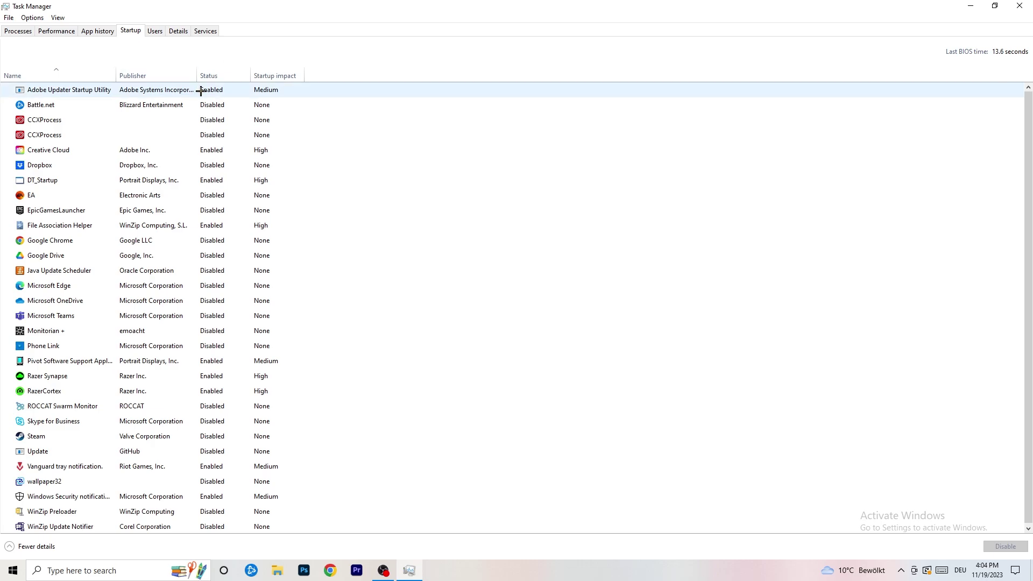
right_click(235, 176)
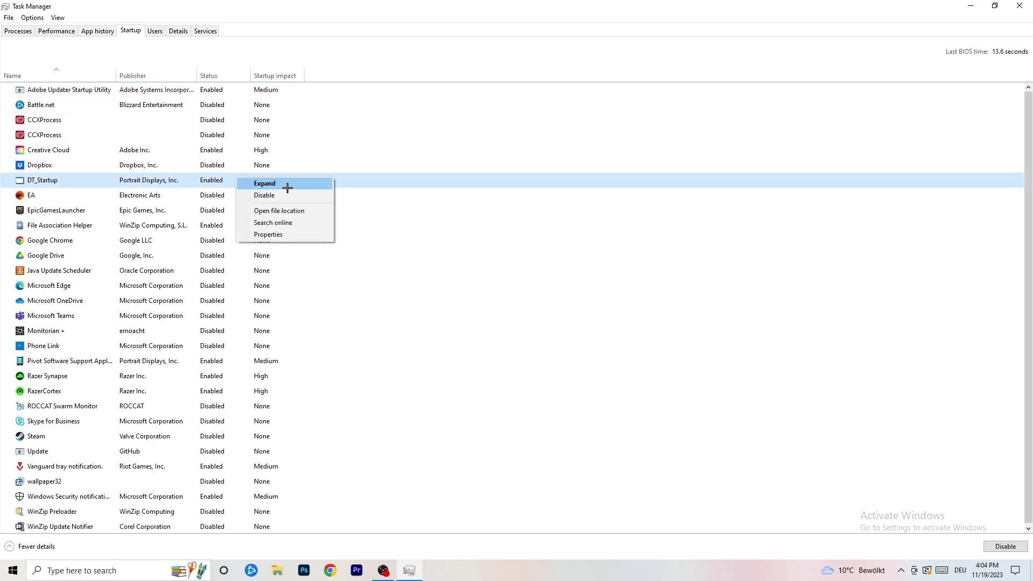
click(705, 3)
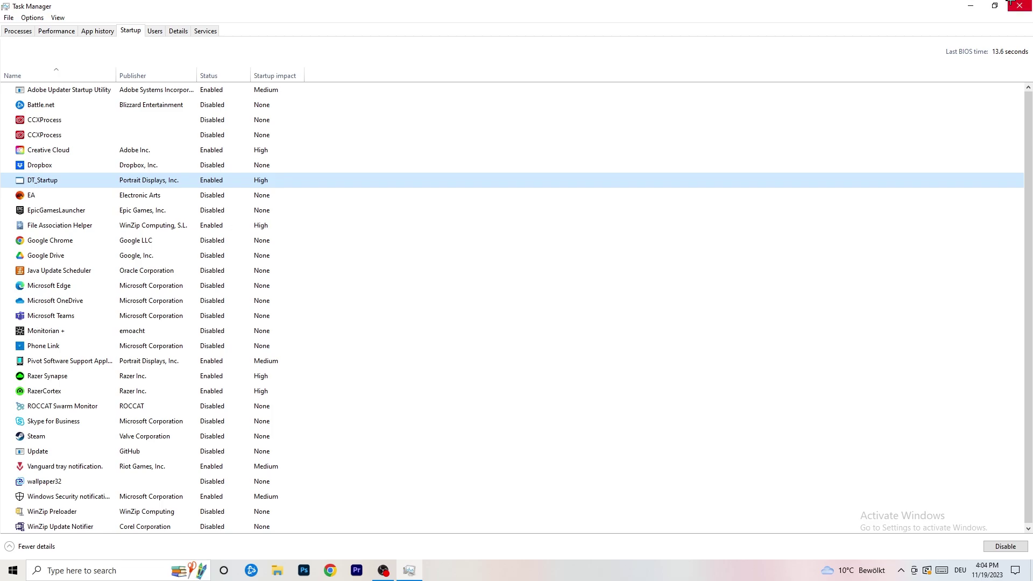
click(1019, 5)
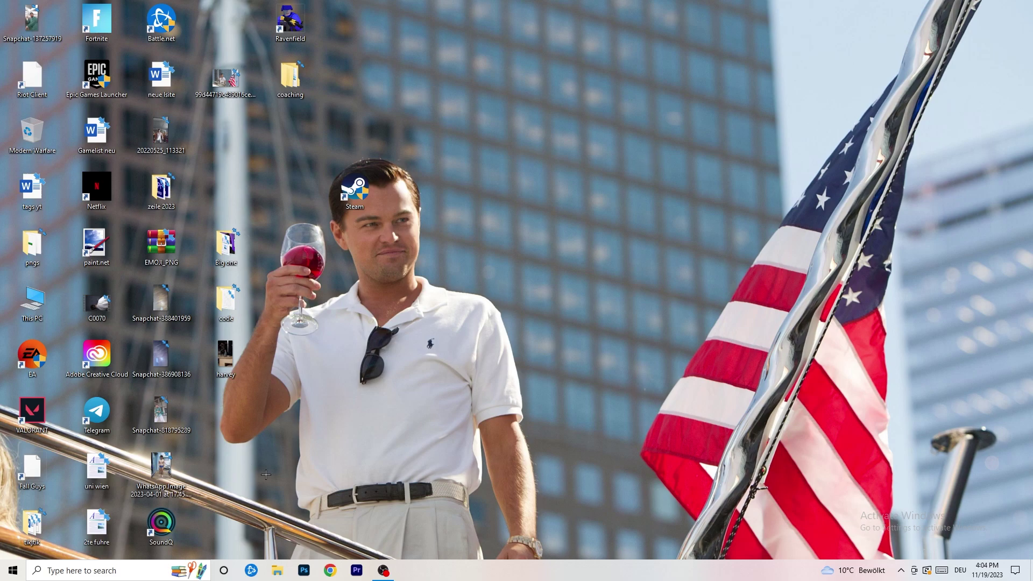
Open the Display settings for monitor 1 and review the scaling, resolution and multiple-display options
click(9, 573)
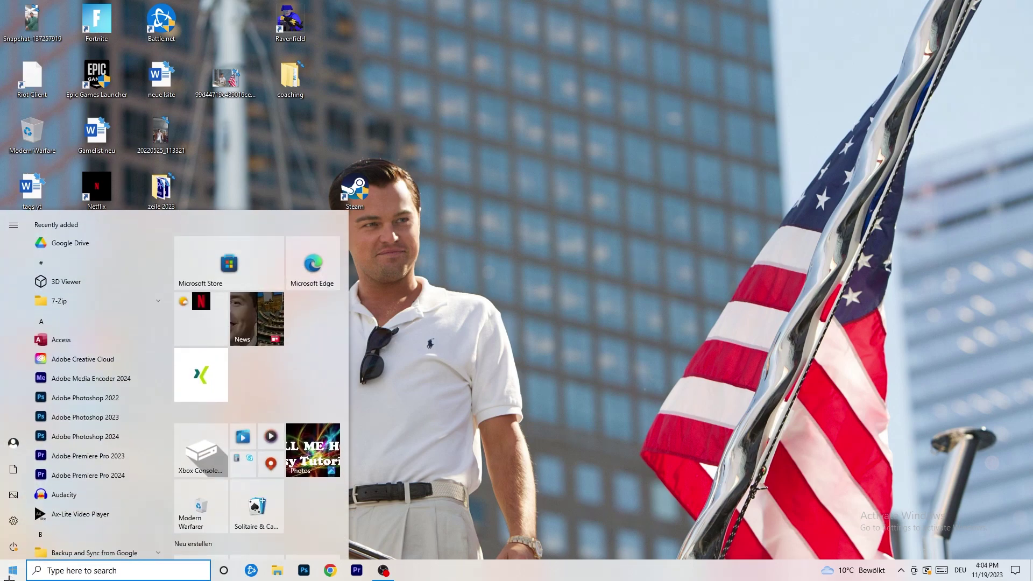
click(10, 530)
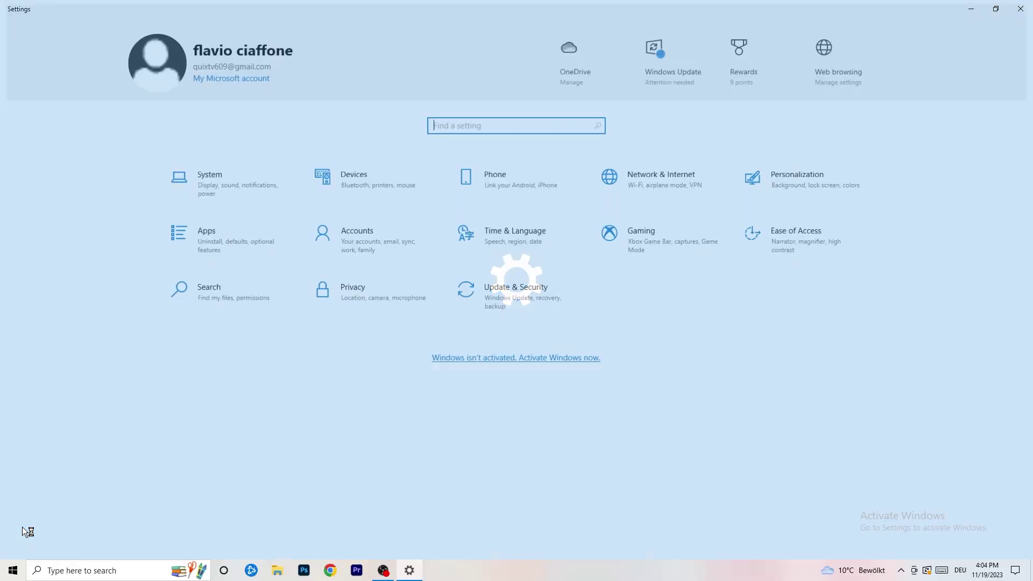
click(244, 174)
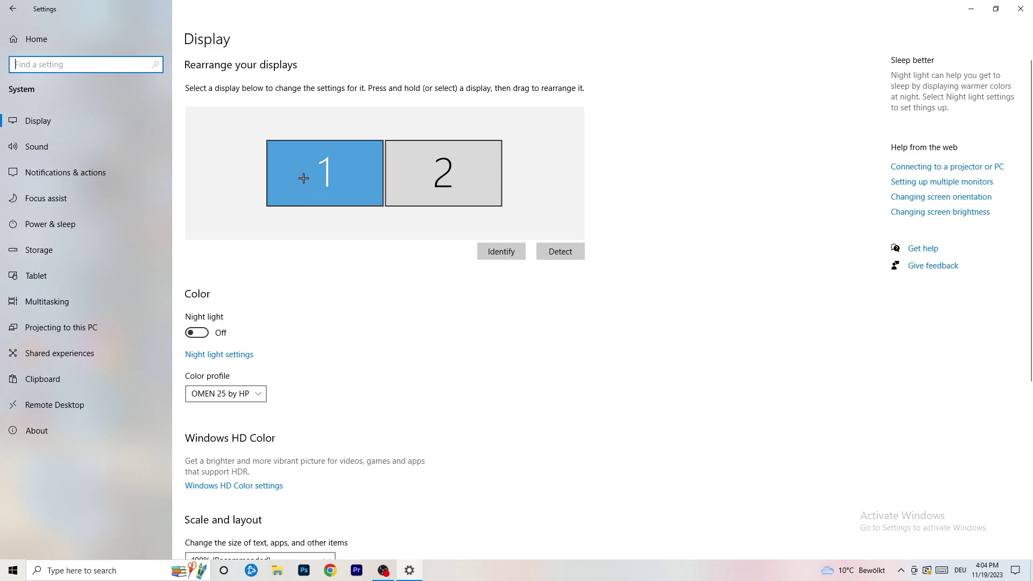
click(370, 196)
scroll(371, 197, down, 5)
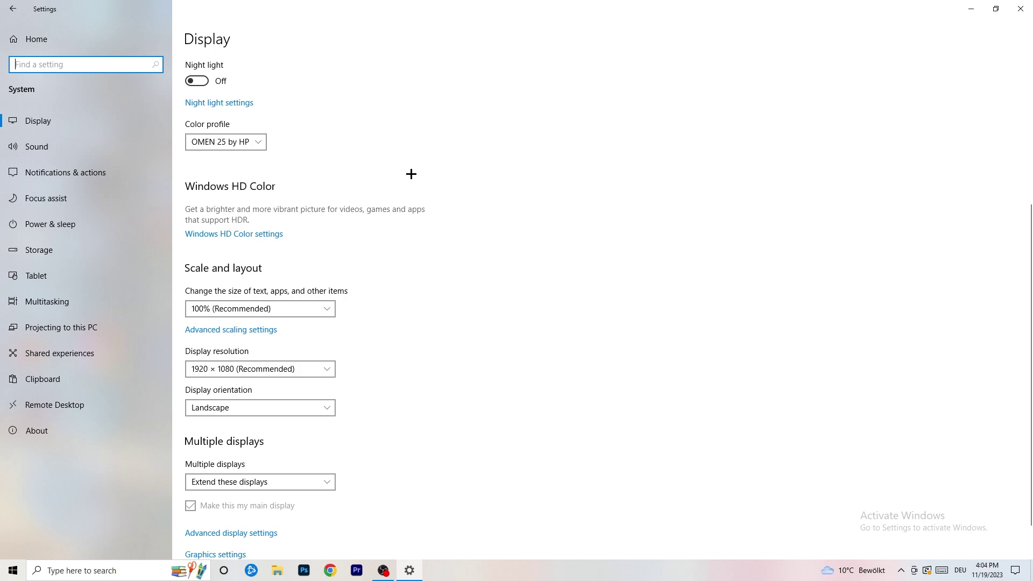
click(286, 312)
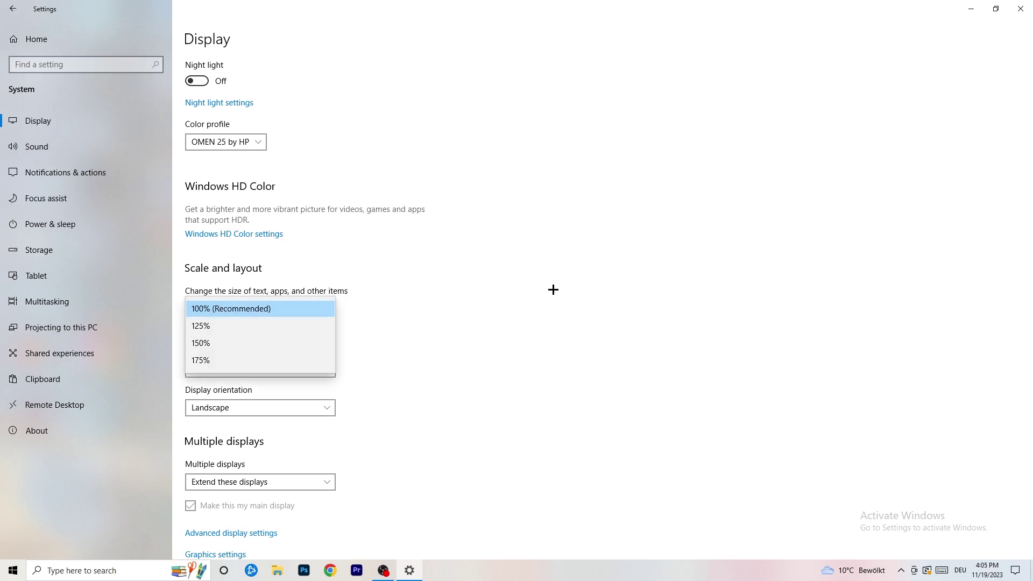
click(480, 293)
scroll(440, 296, down, 1)
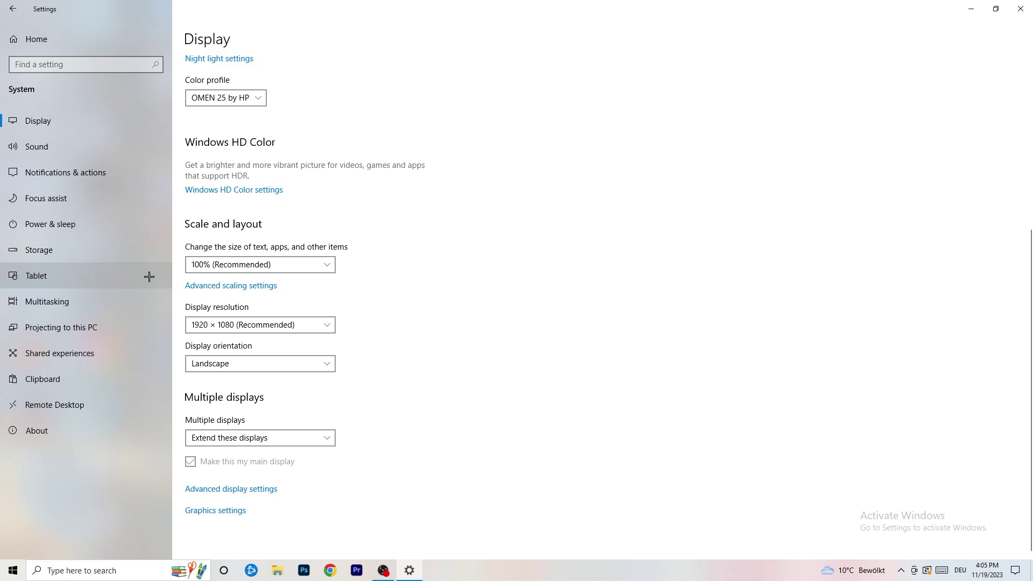
Review the available power plans through the additional power settings, then close Power Options
click(73, 224)
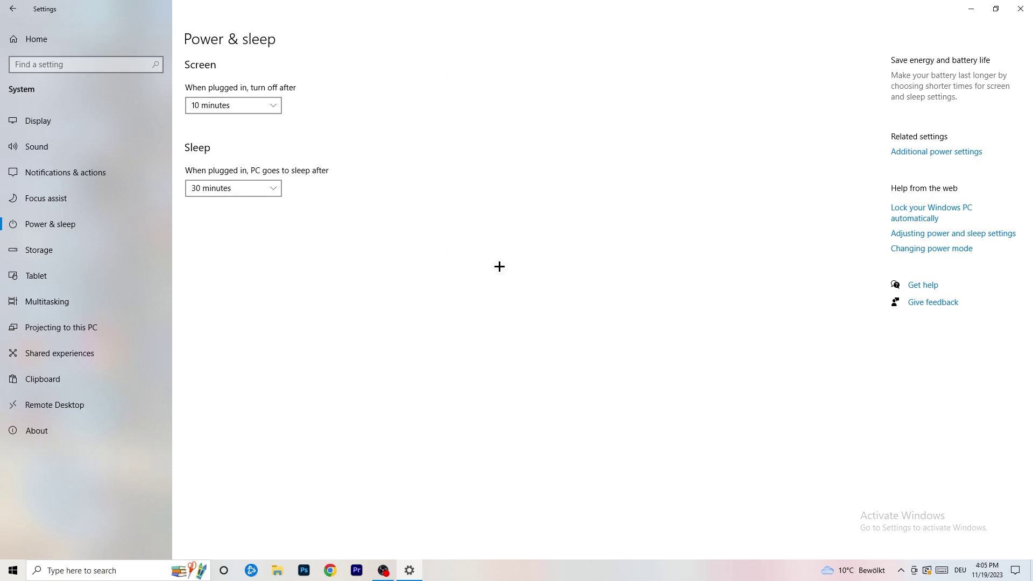
click(936, 158)
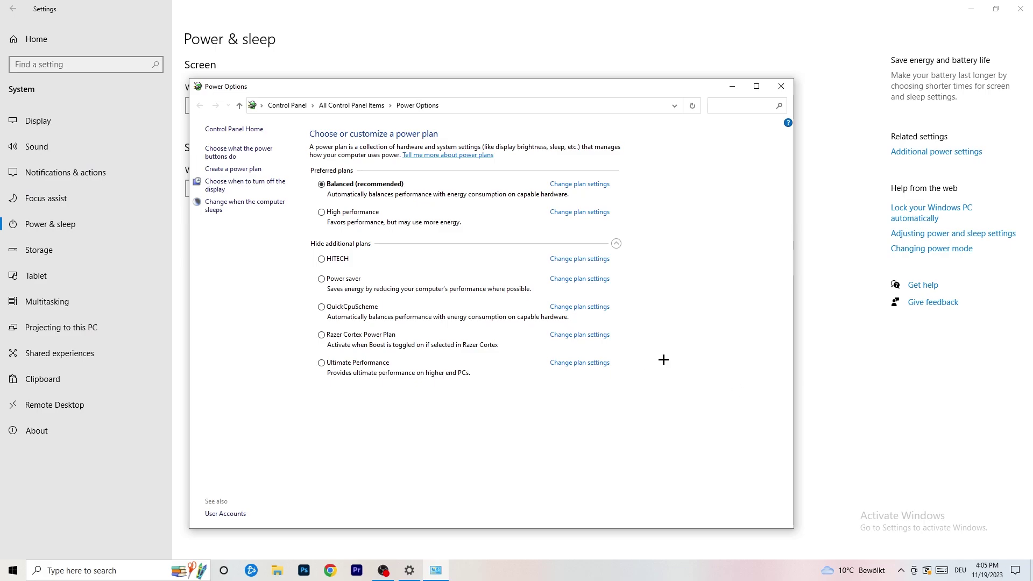
click(616, 243)
click(616, 244)
click(781, 87)
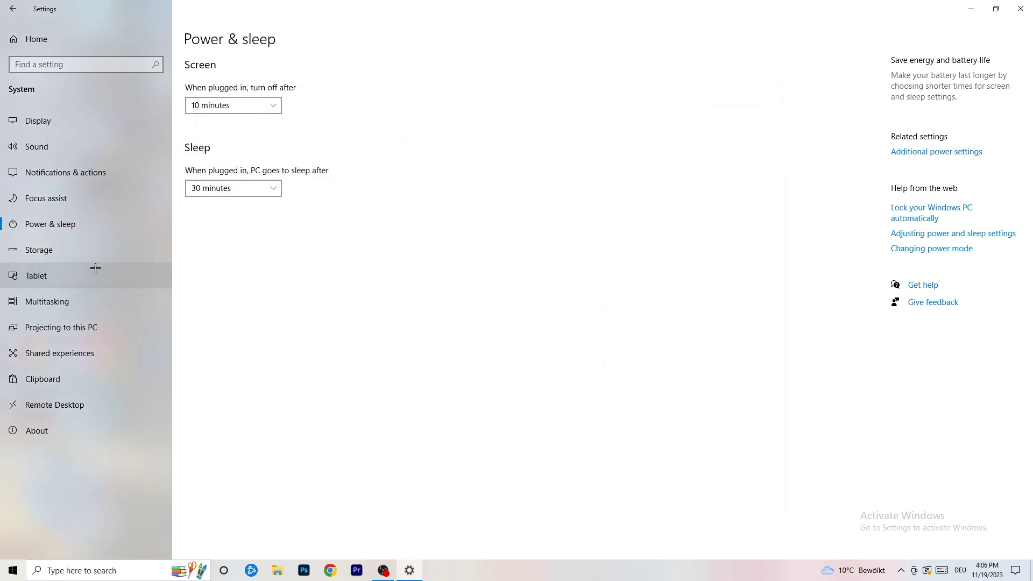
Open the Storage Sense configuration and check the choices for how often it runs
click(71, 258)
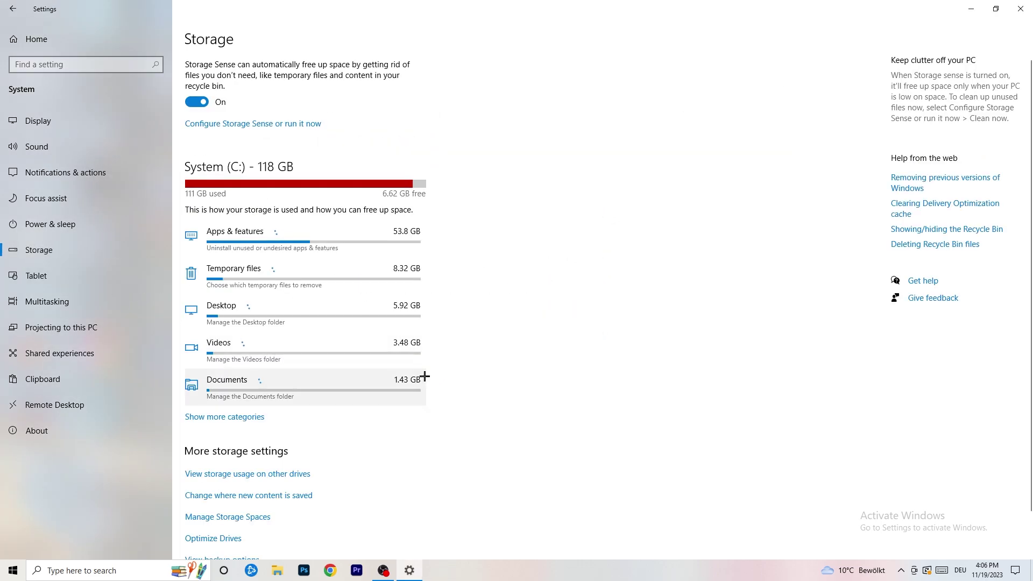
click(259, 127)
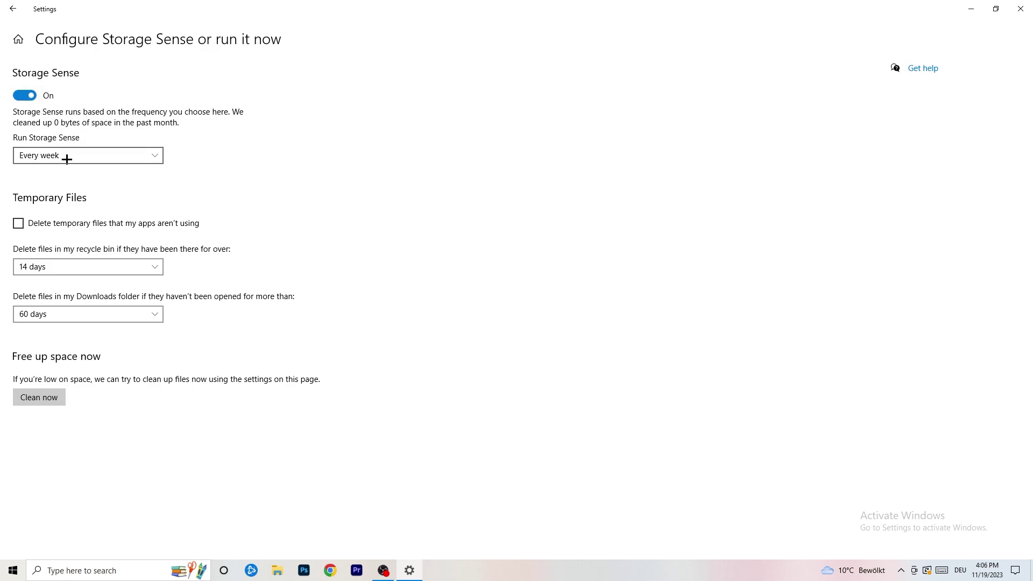
click(85, 155)
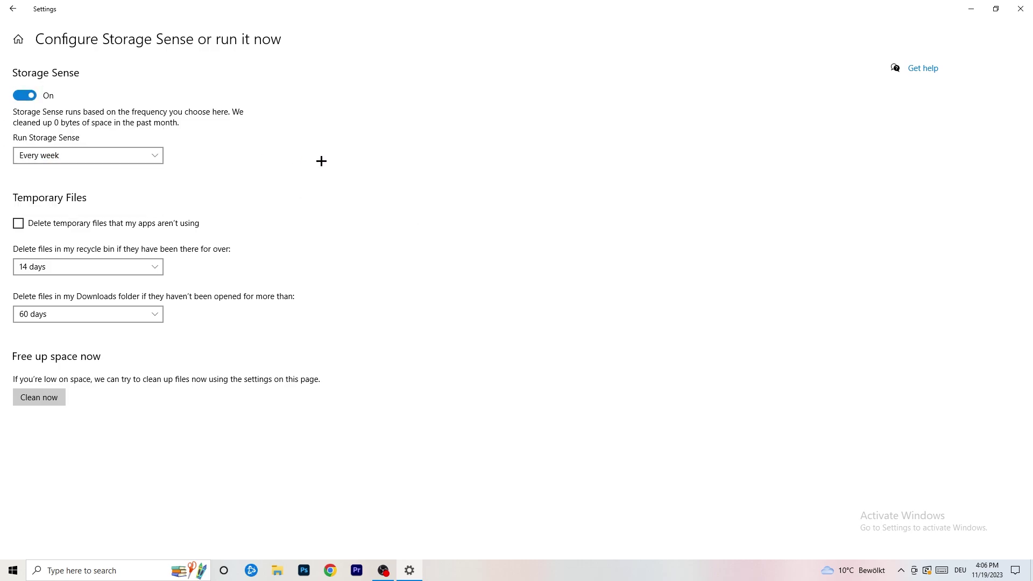
click(85, 156)
Enable deleting temporary files that apps aren't using and check the recycle bin and Downloads folder cleanup intervals
click(61, 224)
click(80, 267)
click(355, 213)
click(147, 263)
click(428, 206)
click(94, 315)
click(406, 259)
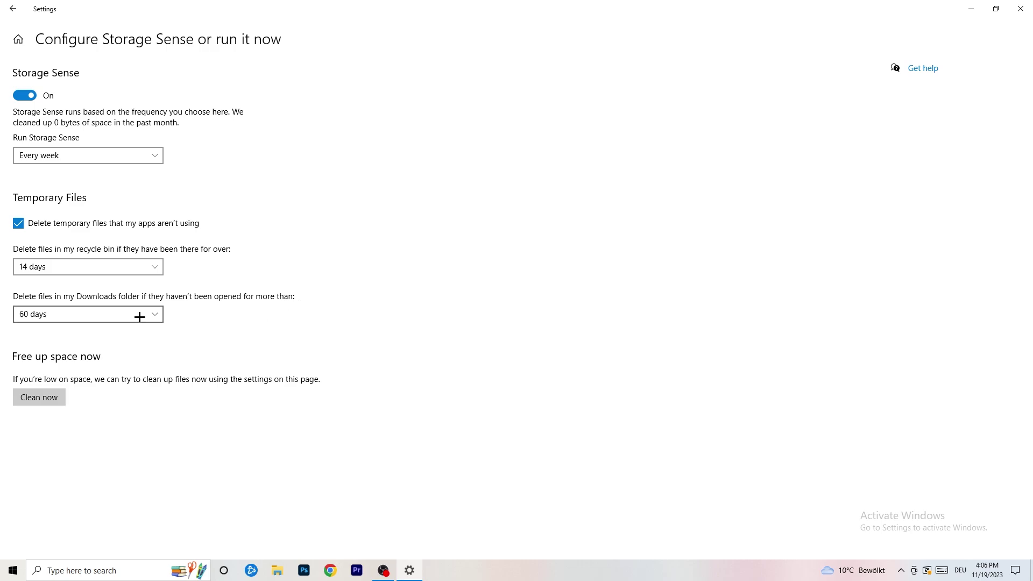
Look over the cleanup interval choices for unopened Downloads files, then leave the Storage Sense configuration
click(124, 315)
click(468, 270)
click(12, 9)
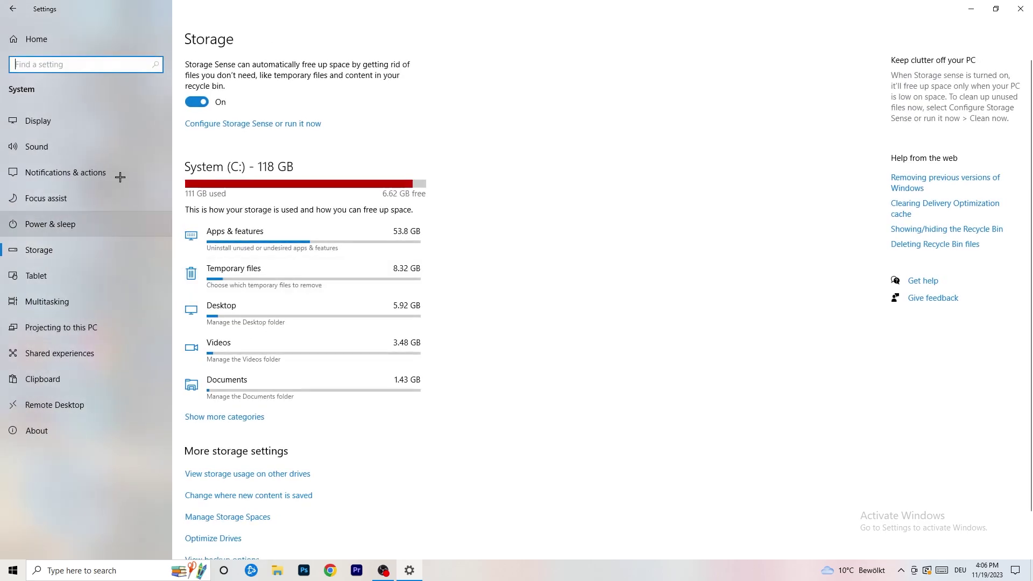
Check the Windows Update status and options under Update & Security, then close Settings
click(12, 9)
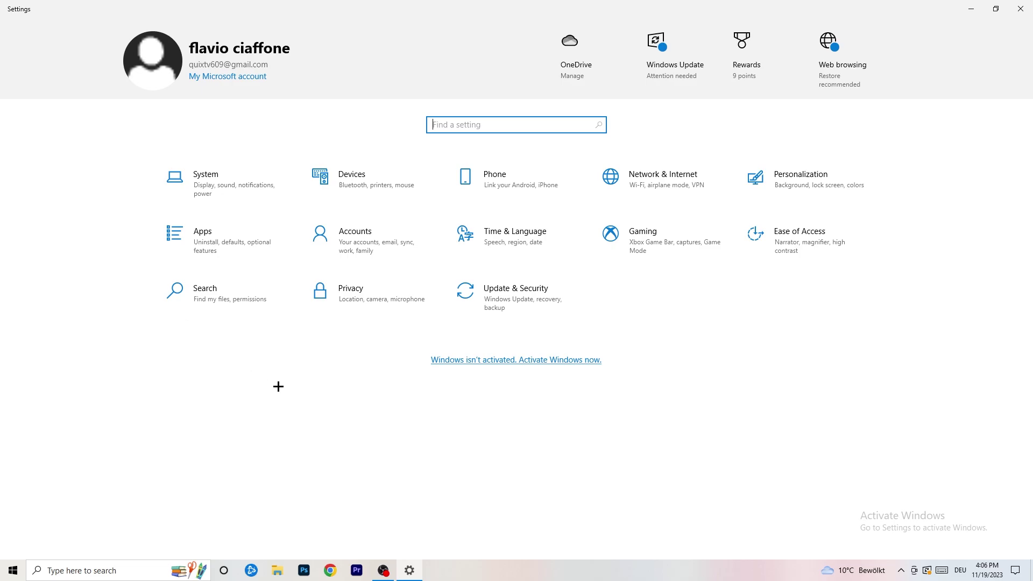
click(508, 303)
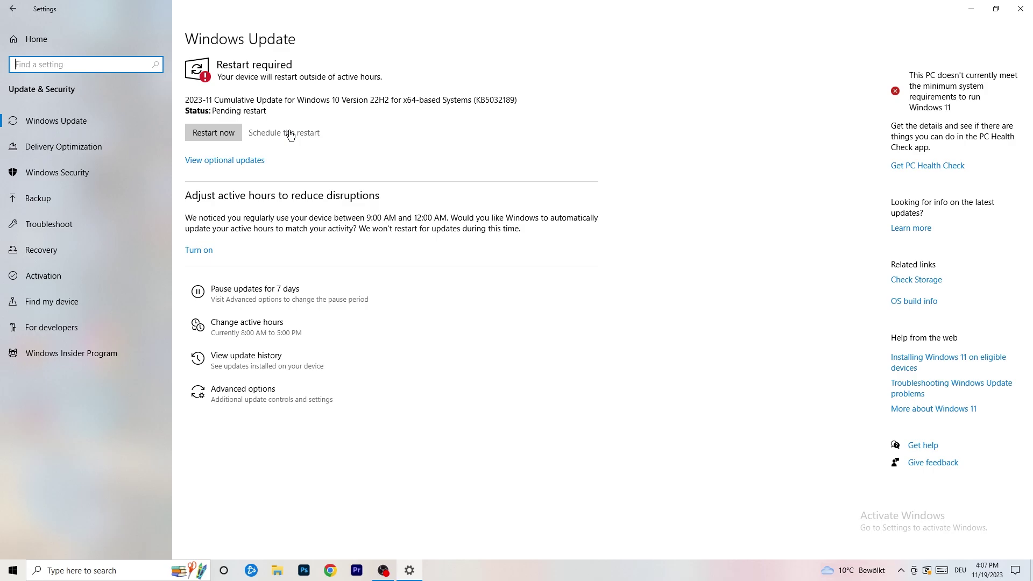
click(1021, 9)
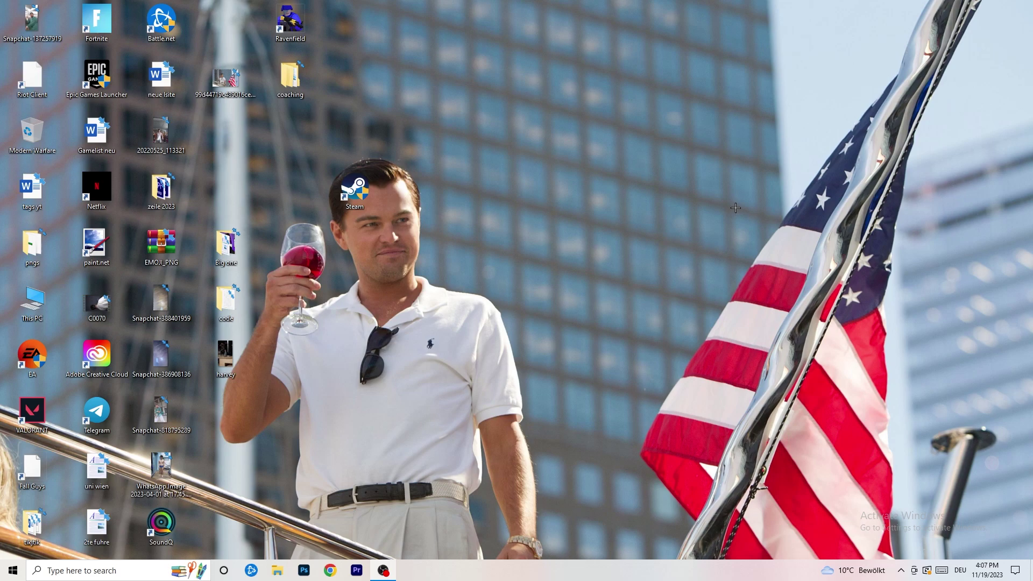
Switch to NVIDIA Control Panel, review the display resolution and the image settings with preview, then close it
right_click(626, 227)
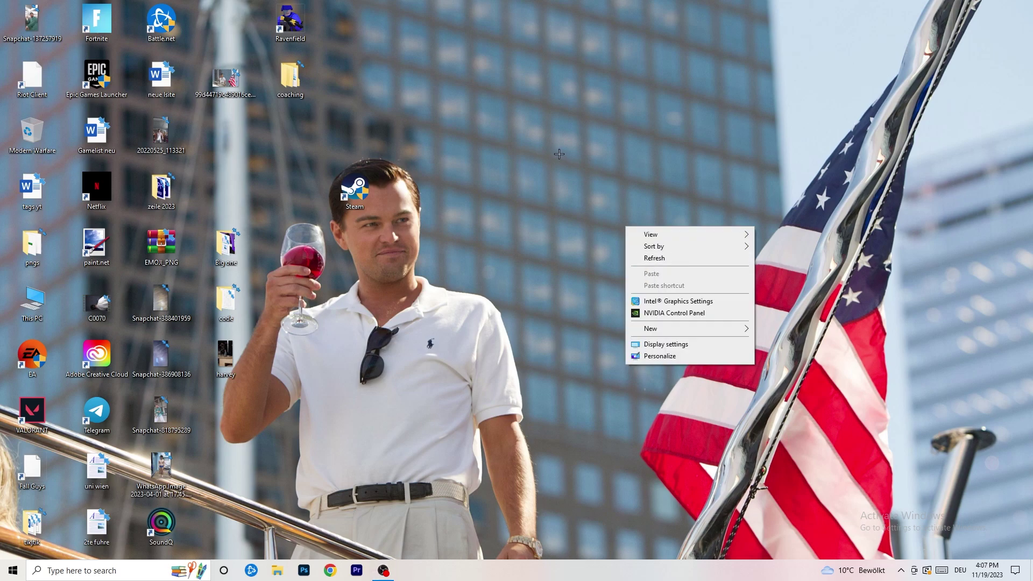
click(688, 313)
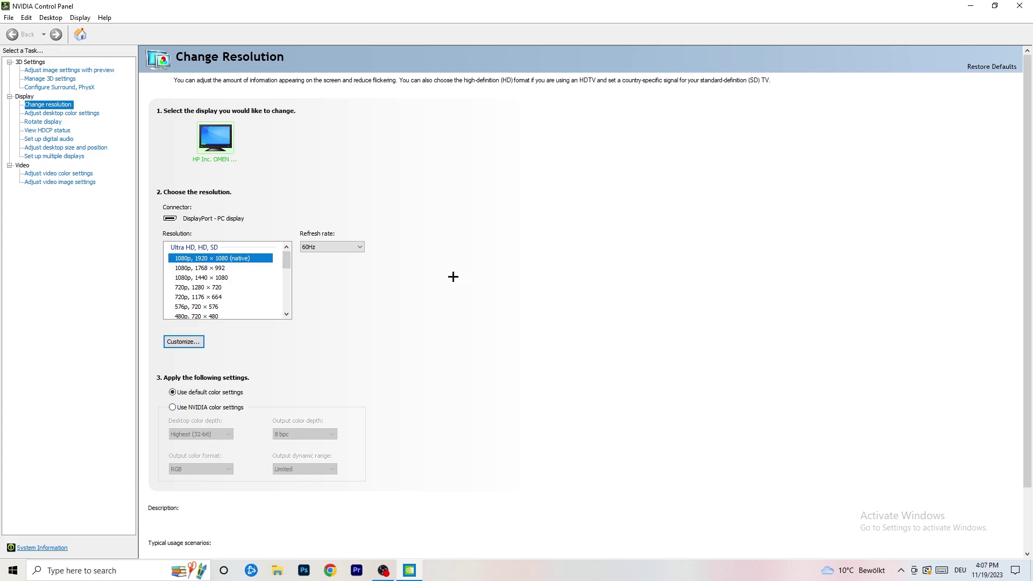
mouse_move(242, 259)
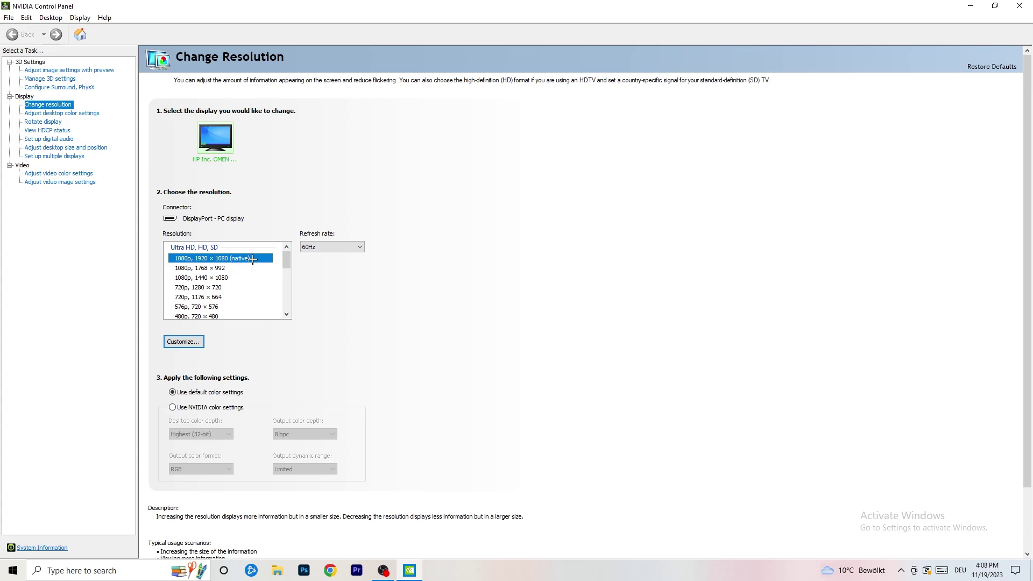
click(57, 72)
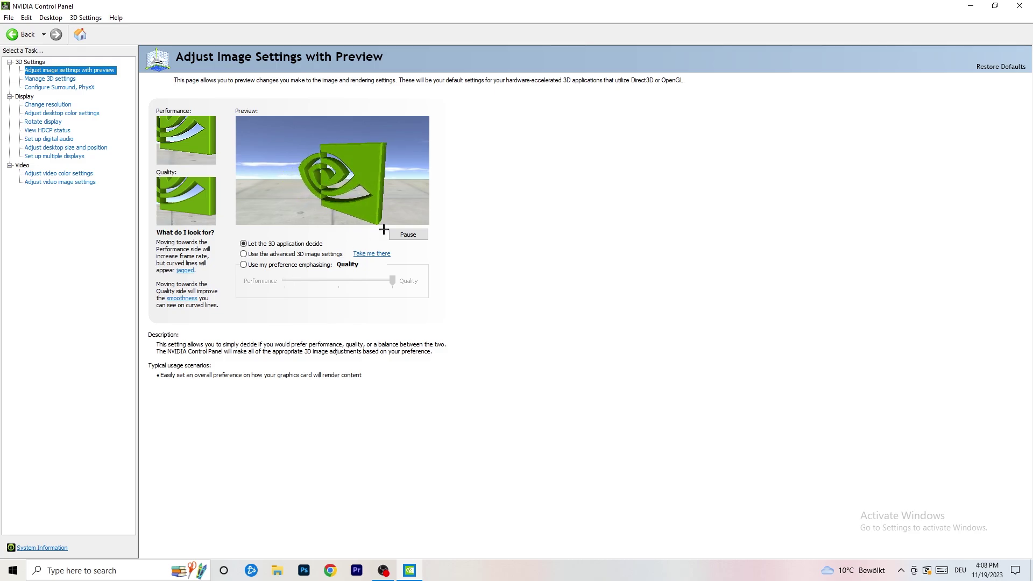
click(1019, 6)
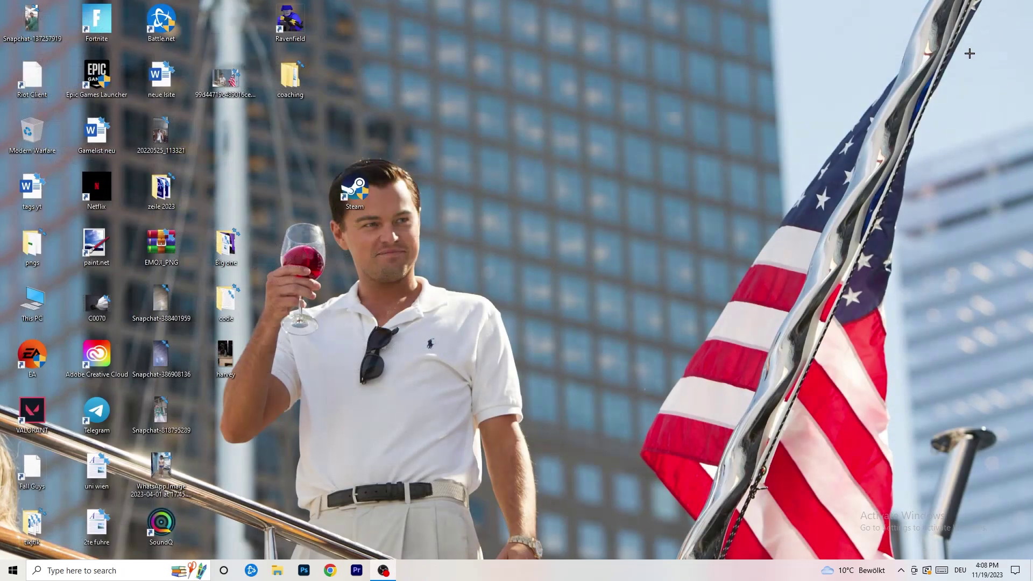